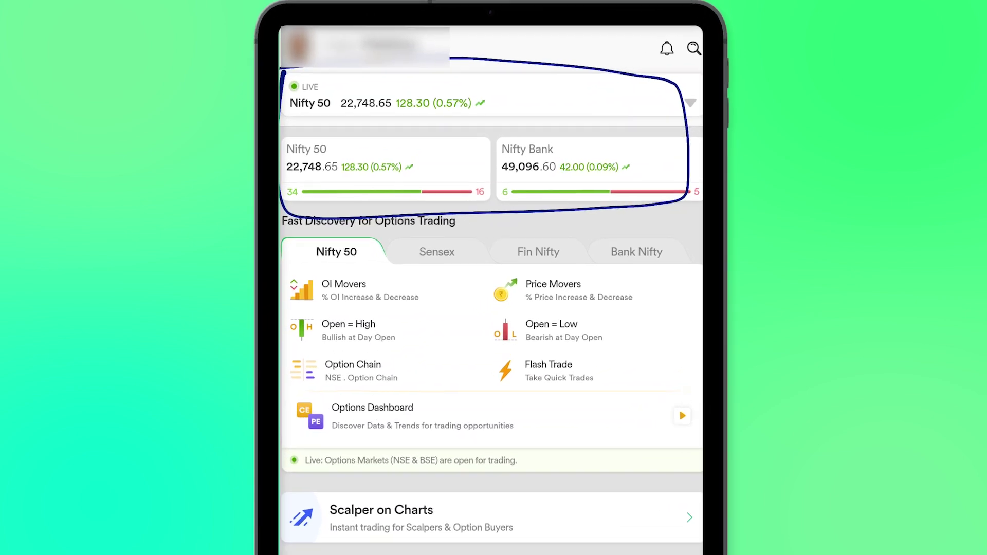
# Step: Switch the home screen's live index ticker from Nifty 50 to Nifty Bank
pyautogui.click(706, 111)
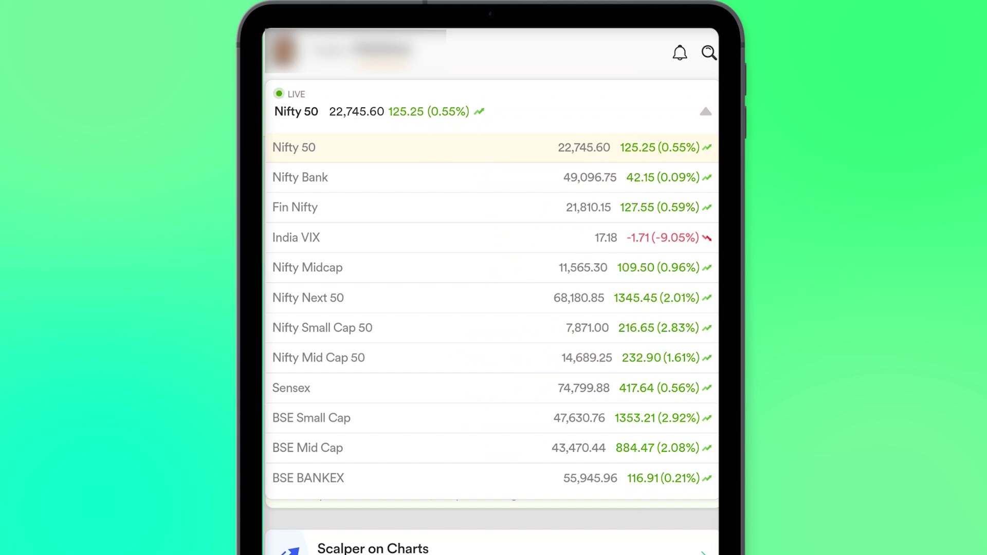
pyautogui.click(698, 113)
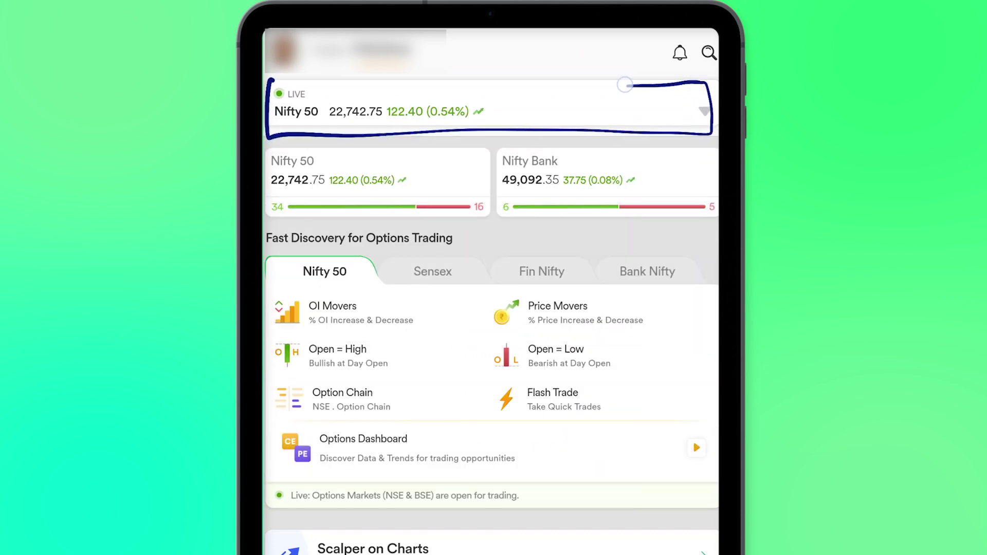
pyautogui.click(703, 112)
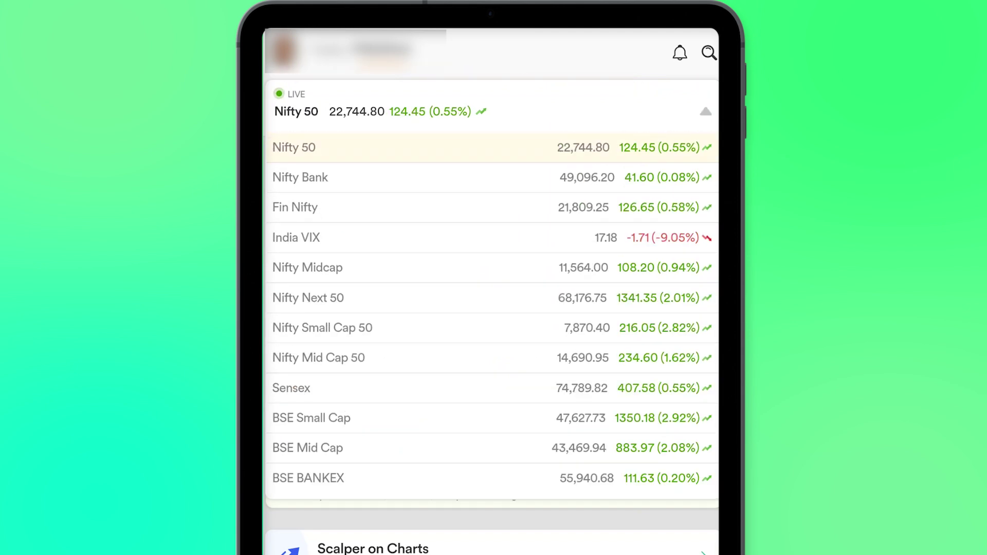
pyautogui.click(300, 177)
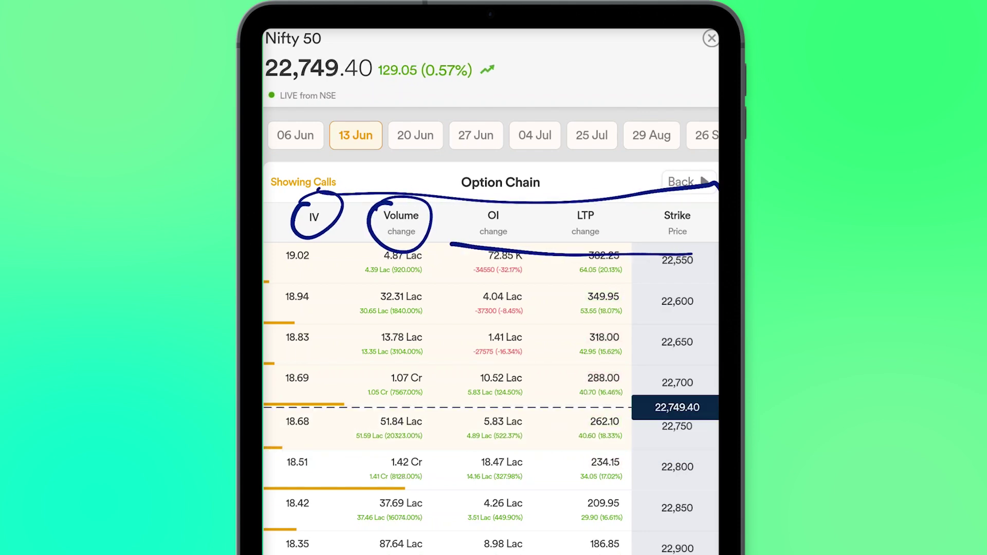
pyautogui.click(688, 182)
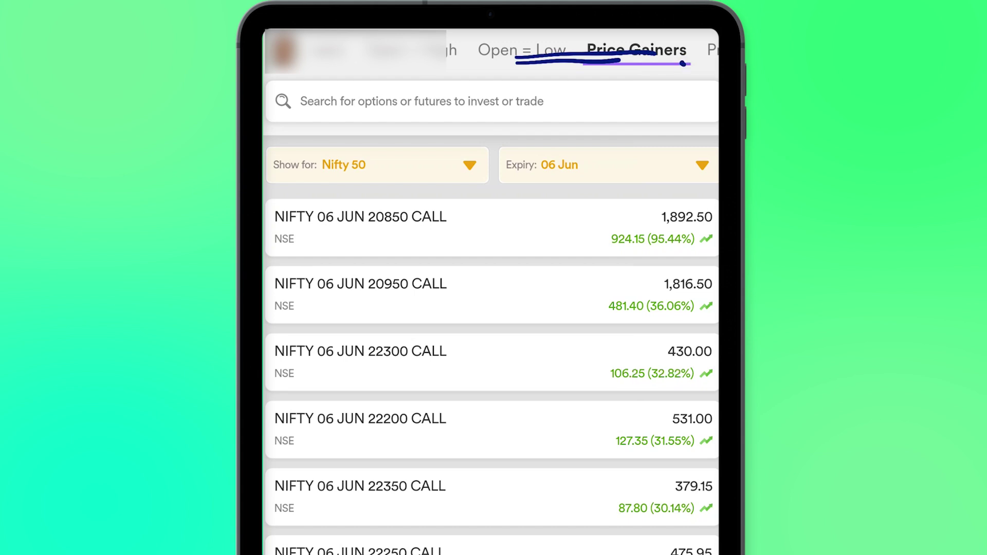
pyautogui.click(712, 50)
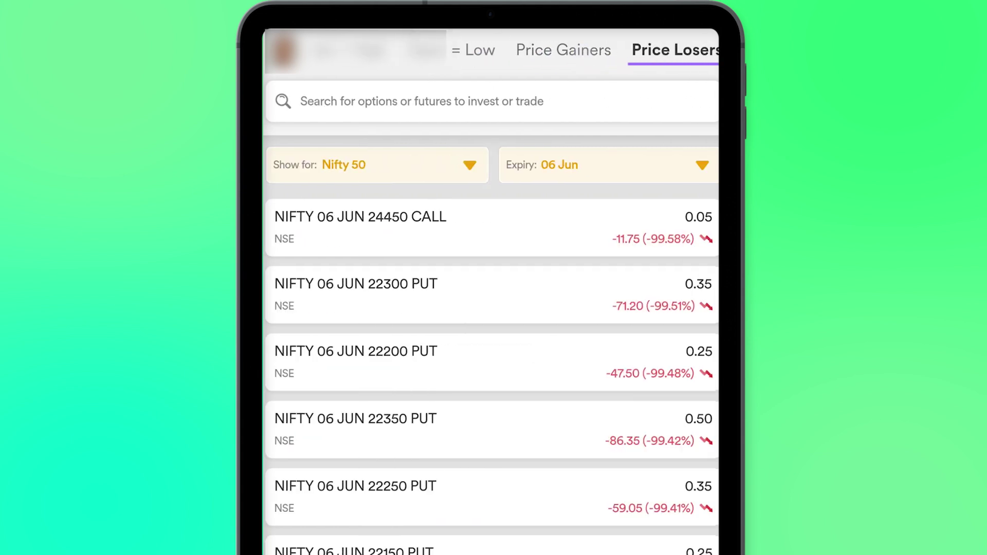
pyautogui.click(563, 50)
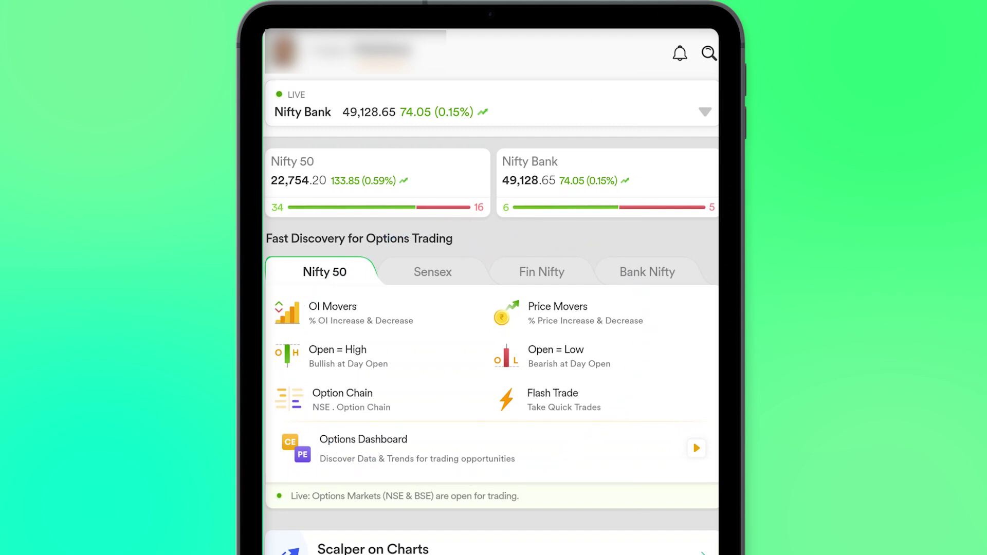
pyautogui.scroll(-8, 491, 347)
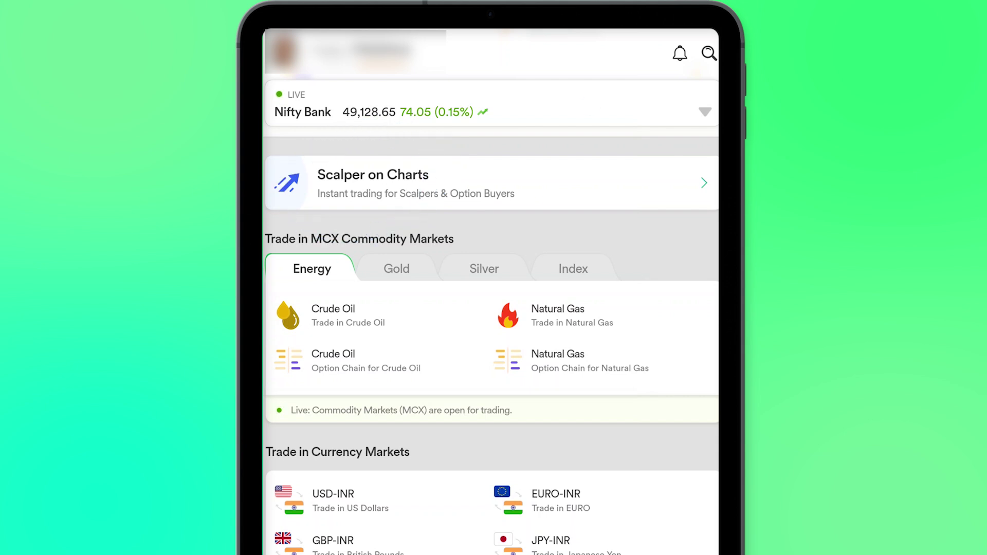
pyautogui.scroll(-3, 491, 309)
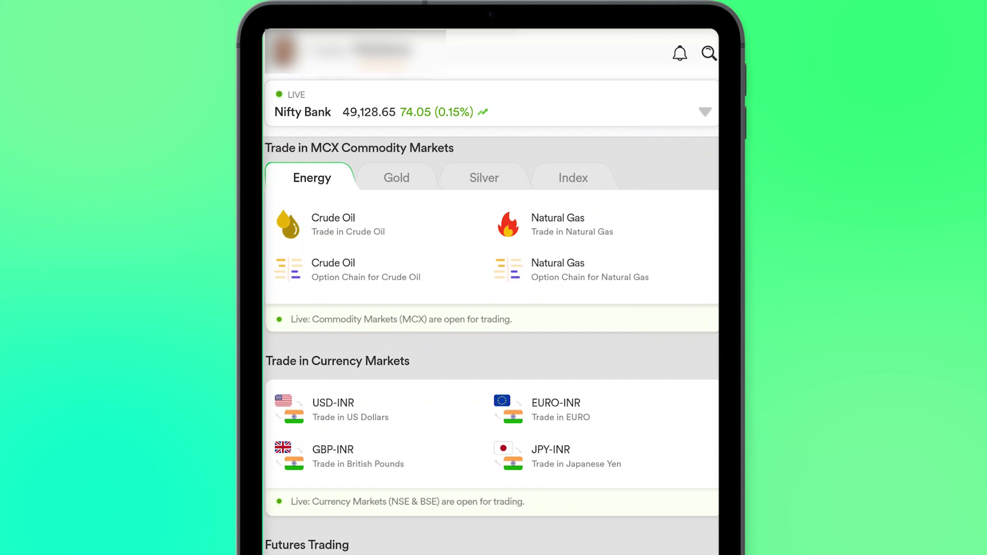
pyautogui.scroll(-4, 571, 367)
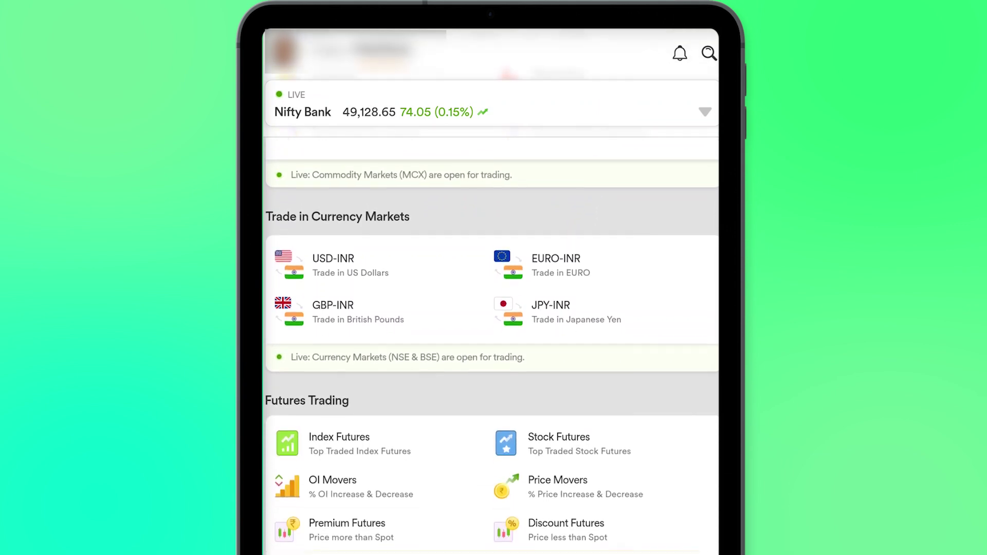
# Step: Scroll the home screen past MCX Commodity and Currency Markets to Futures Trading
pyautogui.moveTo(468, 295); pyautogui.dragTo(557, 181)
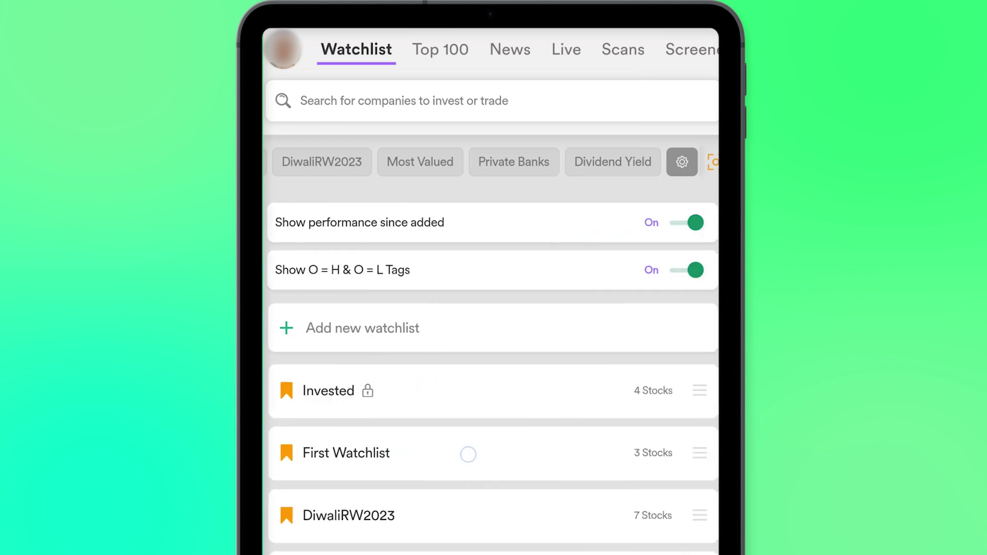
pyautogui.click(468, 454)
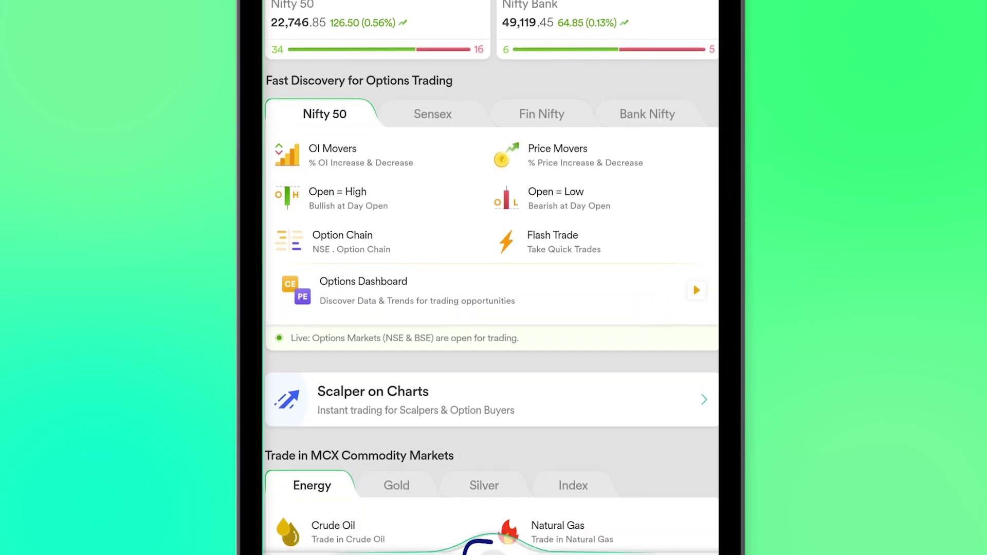
# Step: Go to the Positions screen from the bottom navigation
pyautogui.click(493, 483)
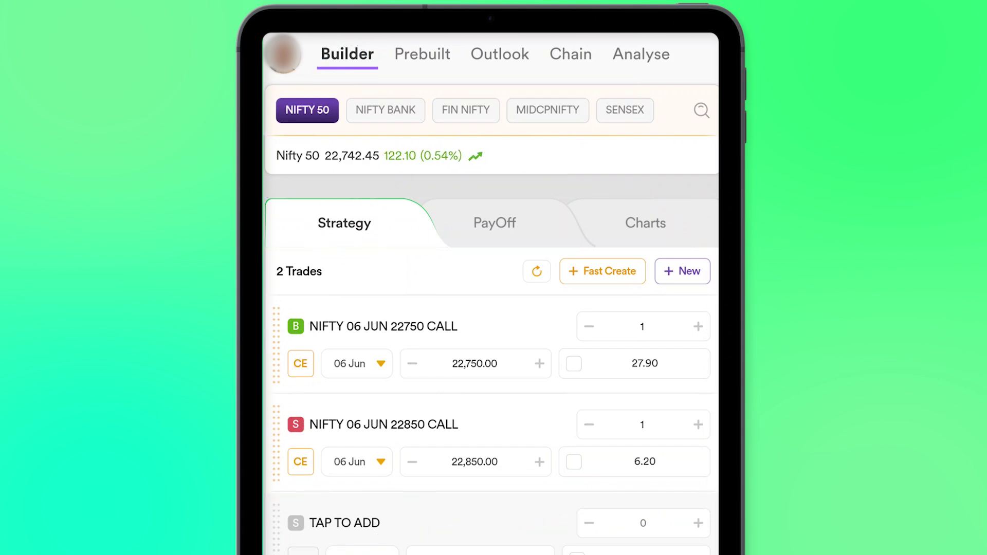
pyautogui.scroll(-5, 551, 386)
pyautogui.scroll(-5, 553, 242)
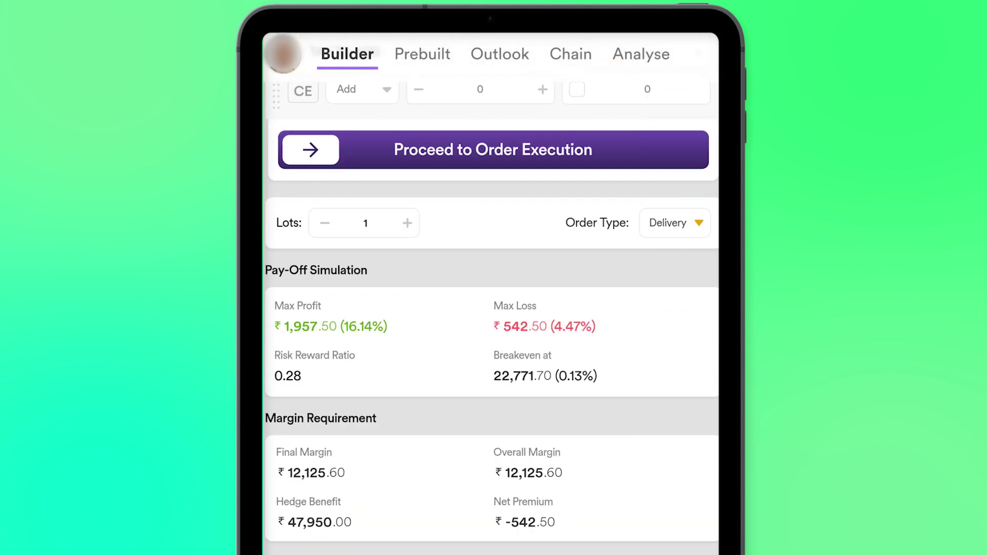
pyautogui.scroll(10, 583, 320)
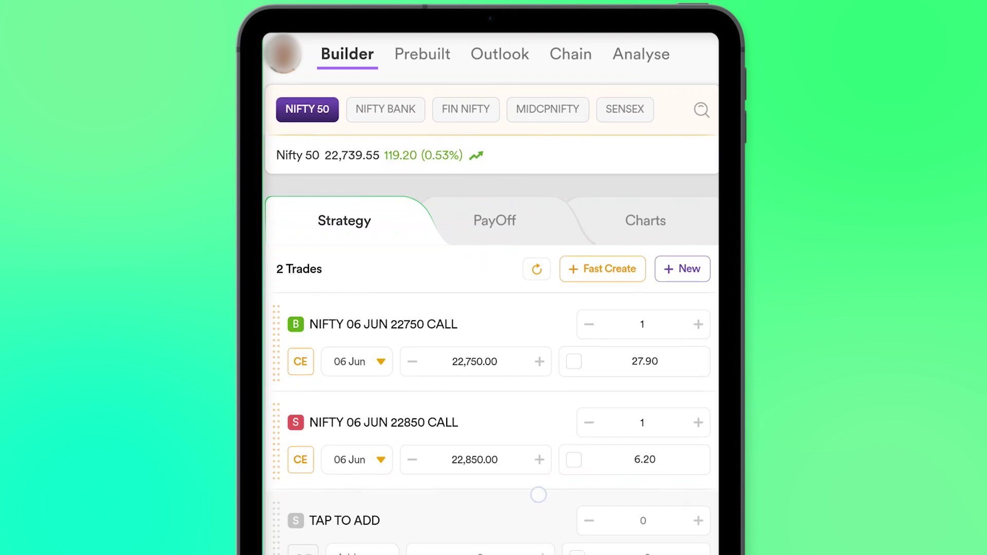
pyautogui.scroll(-8, 547, 309)
pyautogui.scroll(-4, 494, 309)
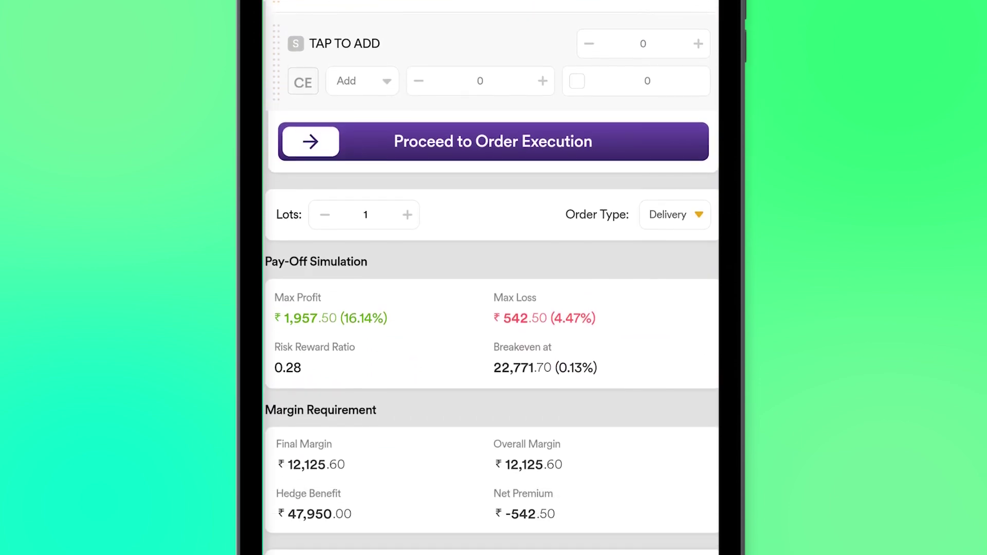
# Step: Scroll through the 22750/22850 call spread's Pay-Off Simulation and Margin Requirement
pyautogui.moveTo(589, 216); pyautogui.dragTo(517, 223)
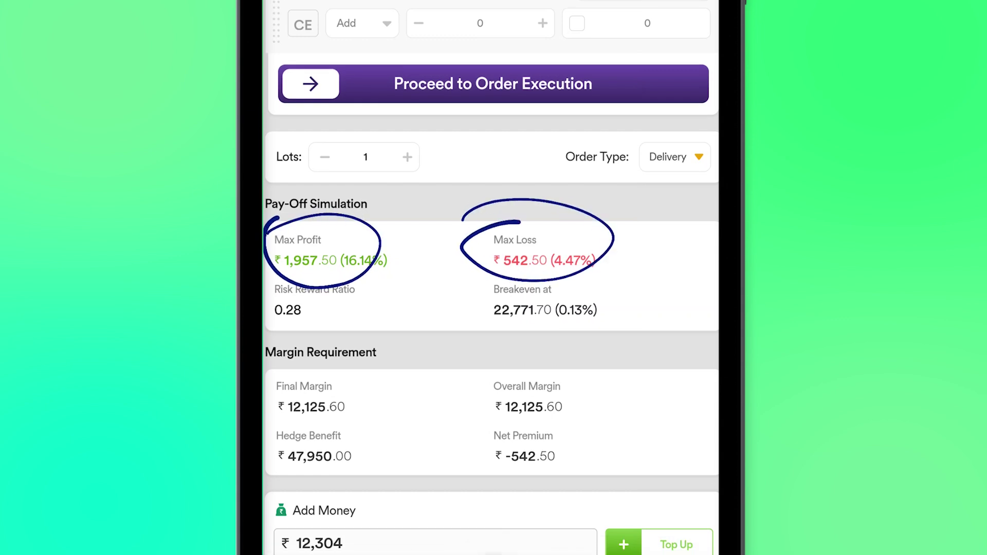
pyautogui.moveTo(267, 416); pyautogui.dragTo(694, 309)
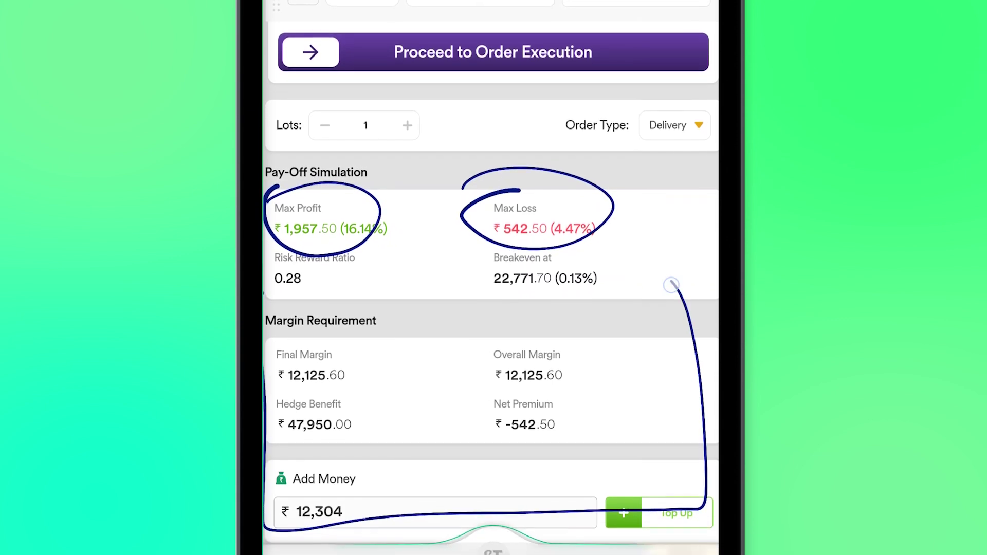
pyautogui.scroll(-3, 494, 309)
pyautogui.moveTo(567, 362)
pyautogui.mouseDown()
pyautogui.moveTo(613, 478)
pyautogui.moveTo(613, 417)
pyautogui.mouseUp()
pyautogui.press('Escape')
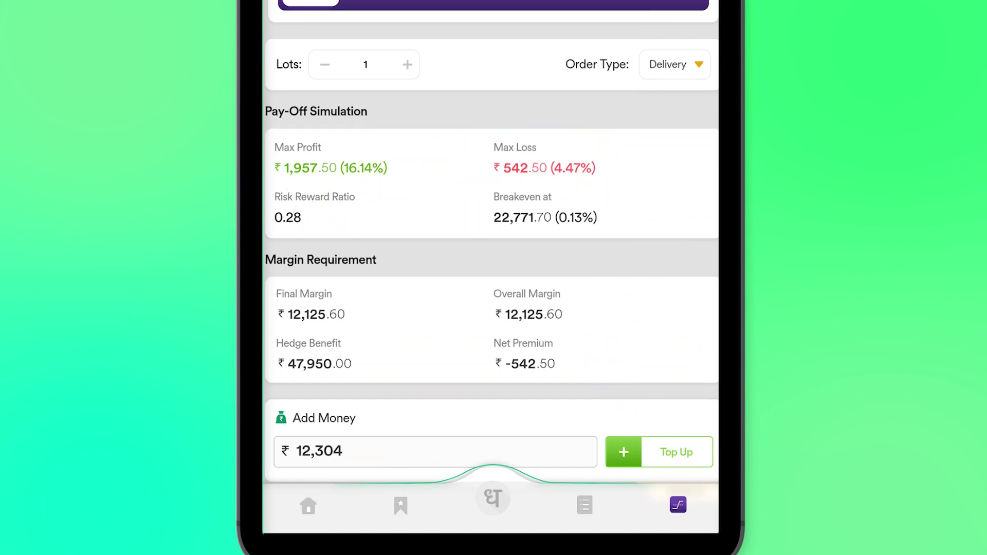
pyautogui.scroll(10, 493, 309)
pyautogui.scroll(8, 494, 278)
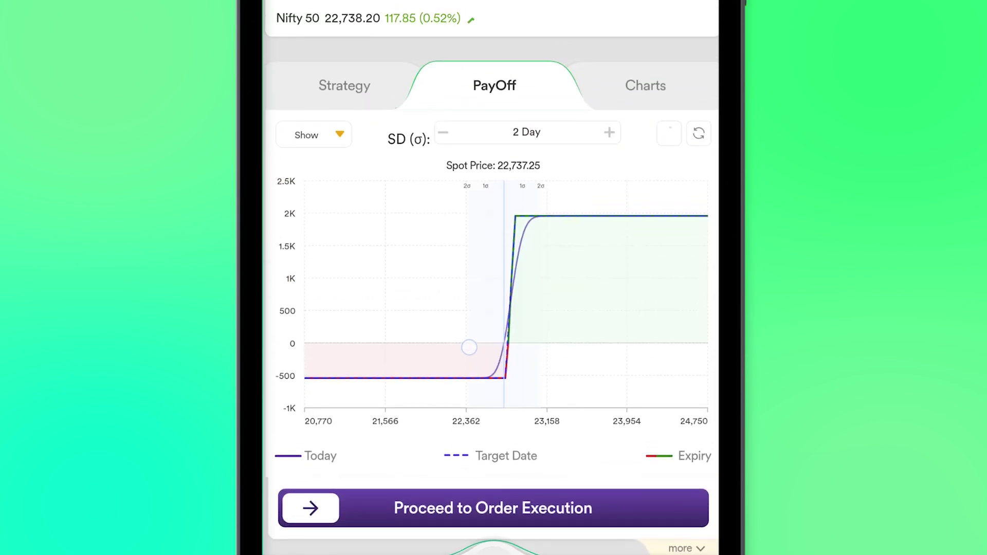
# Step: View the strategy's historical price chart
pyautogui.moveTo(451, 301); pyautogui.dragTo(613, 108)
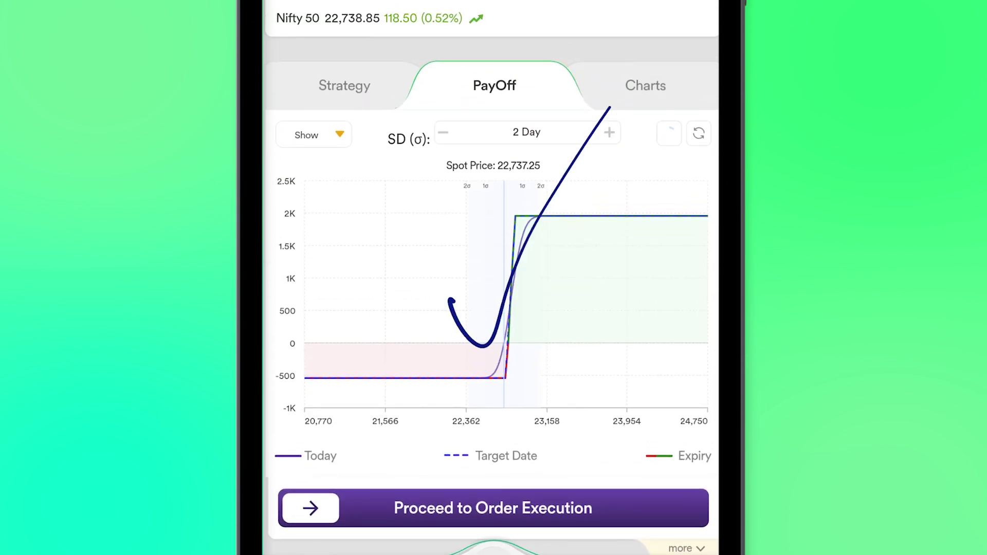
pyautogui.press('Escape')
pyautogui.click(645, 86)
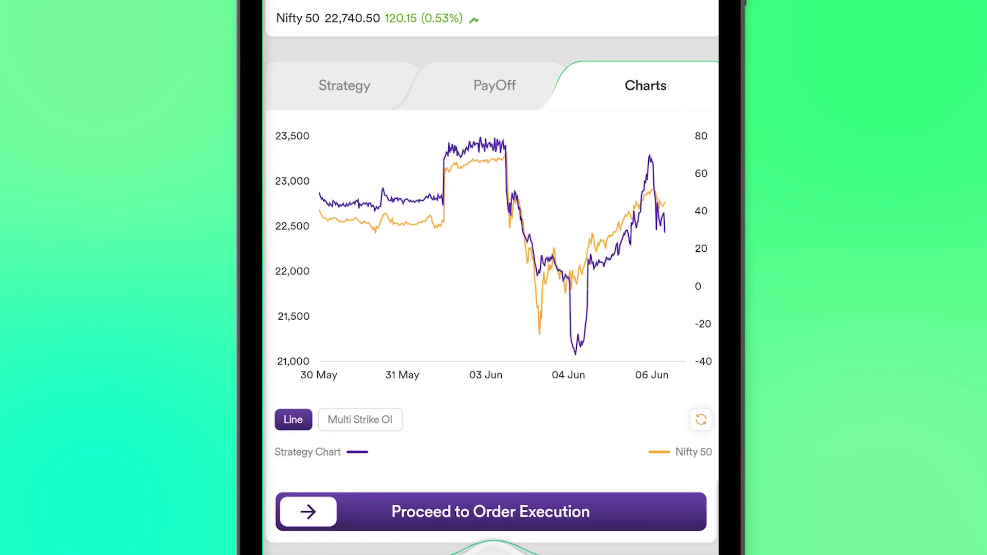
pyautogui.scroll(-8, 540, 417)
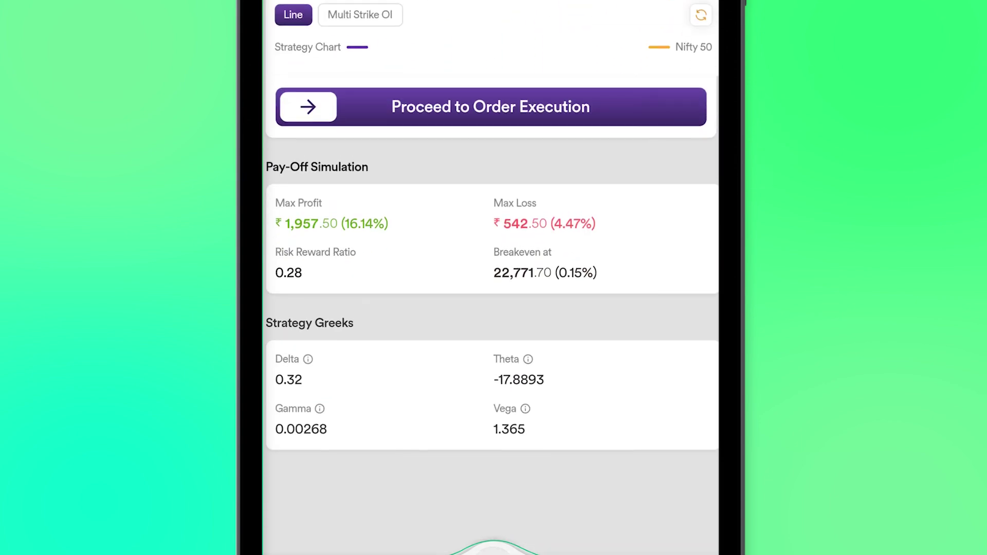
pyautogui.moveTo(401, 417); pyautogui.dragTo(540, 247)
pyautogui.press('Escape')
pyautogui.scroll(8, 493, 309)
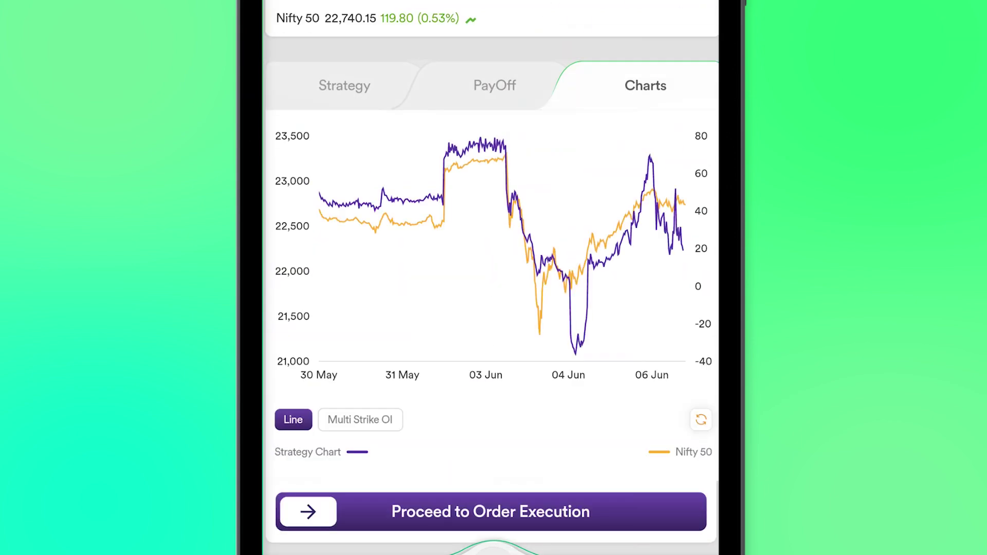
# Step: Return to the strategy's trade list and review its Greeks: delta 0.32, theta −17.89
pyautogui.click(344, 85)
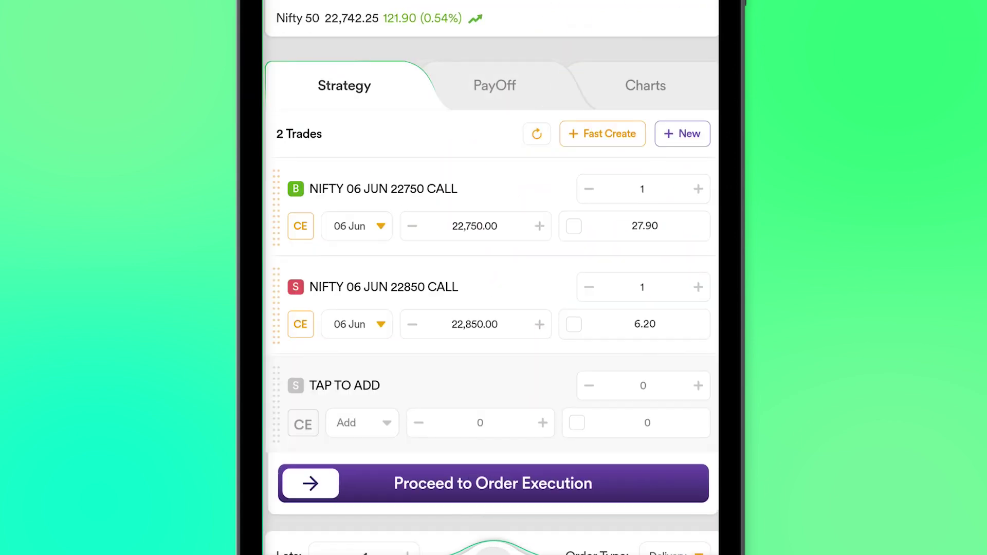
pyautogui.scroll(-3, 494, 309)
pyautogui.moveTo(540, 216); pyautogui.dragTo(547, 231)
pyautogui.moveTo(540, 309); pyautogui.dragTo(547, 325)
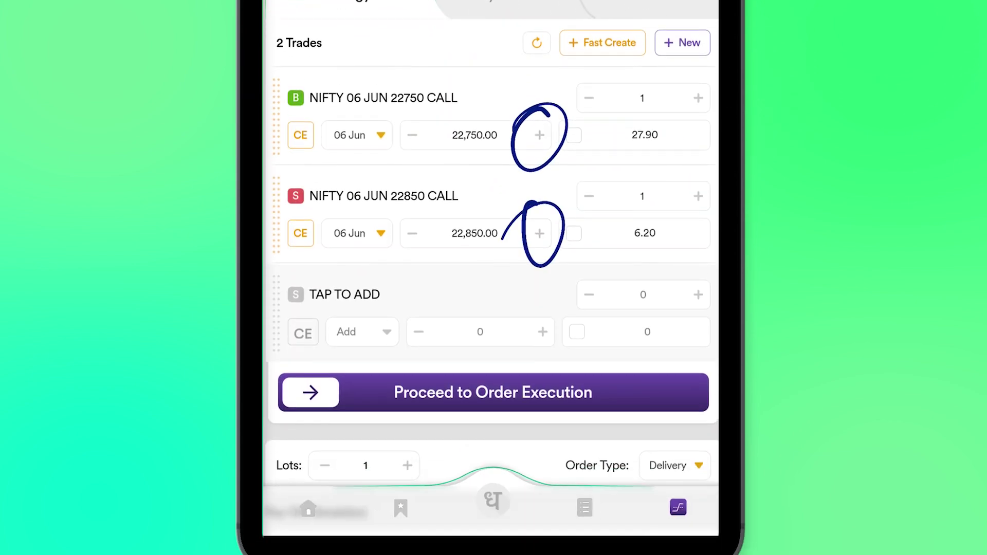
pyautogui.moveTo(347, 308); pyautogui.dragTo(386, 324)
pyautogui.moveTo(389, 229); pyautogui.dragTo(340, 216)
pyautogui.moveTo(332, 139); pyautogui.dragTo(377, 108)
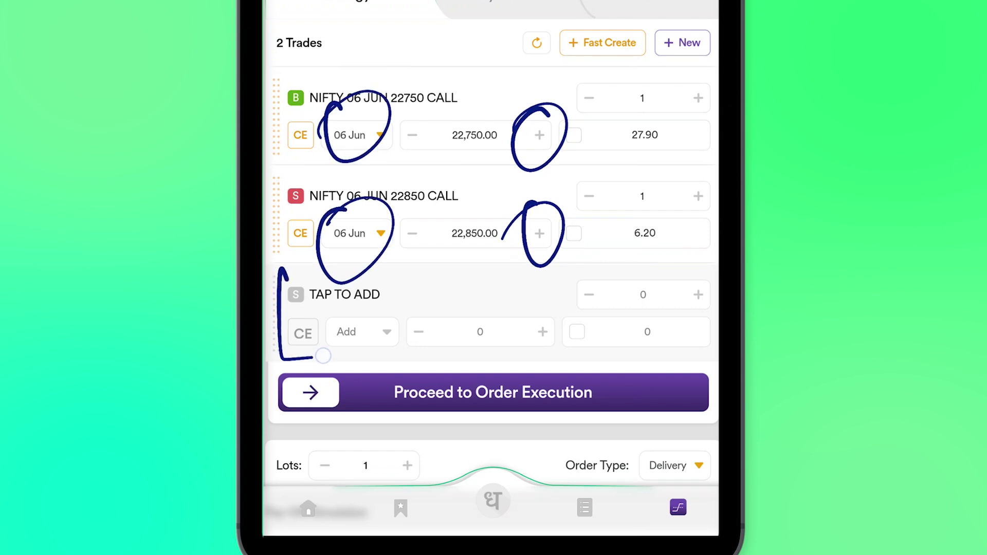
pyautogui.moveTo(285, 270)
pyautogui.mouseDown()
pyautogui.moveTo(644, 252)
pyautogui.moveTo(304, 270)
pyautogui.mouseUp()
pyautogui.moveTo(275, 366)
pyautogui.mouseDown()
pyautogui.moveTo(528, 361)
pyautogui.moveTo(625, 370)
pyautogui.moveTo(521, 413)
pyautogui.mouseUp()
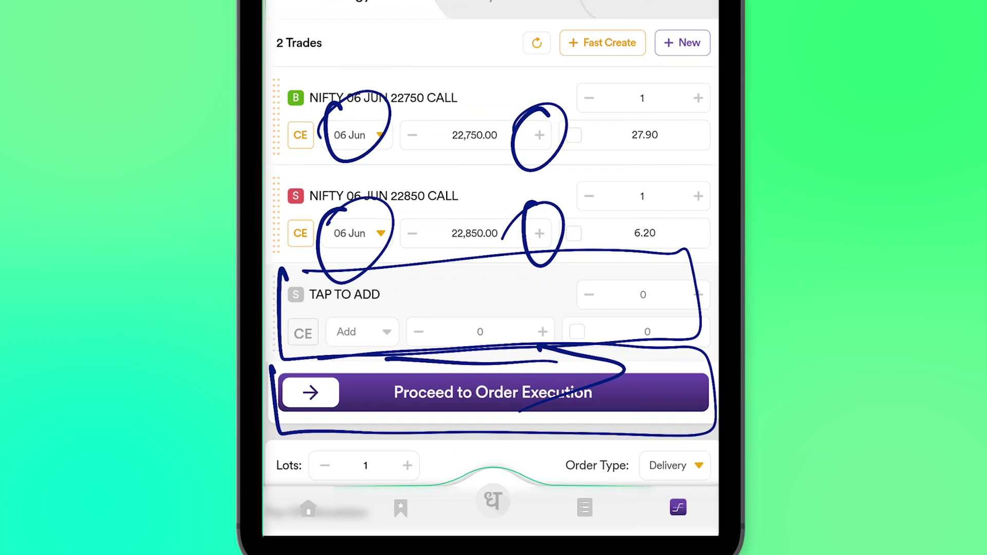
pyautogui.press('Escape')
pyautogui.scroll(5, 491, 231)
pyautogui.moveTo(421, 31); pyautogui.dragTo(432, 35)
# Step: Bring up the Prebuilt strategies page for Nifty 50
pyautogui.click(421, 47)
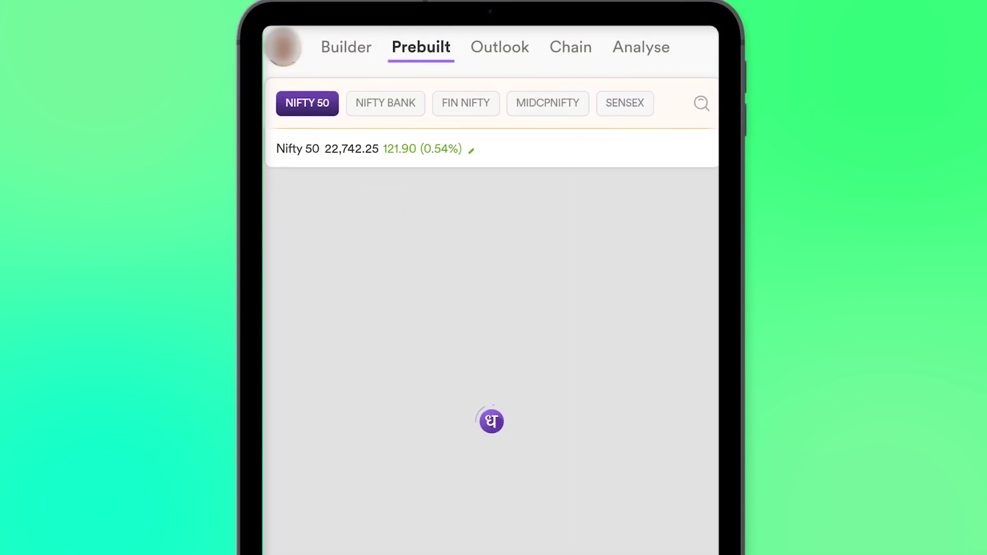
pyautogui.moveTo(266, 87)
pyautogui.mouseDown()
pyautogui.moveTo(509, 131)
pyautogui.moveTo(664, 81)
pyautogui.moveTo(278, 70)
pyautogui.mouseUp()
pyautogui.moveTo(680, 100); pyautogui.dragTo(682, 96)
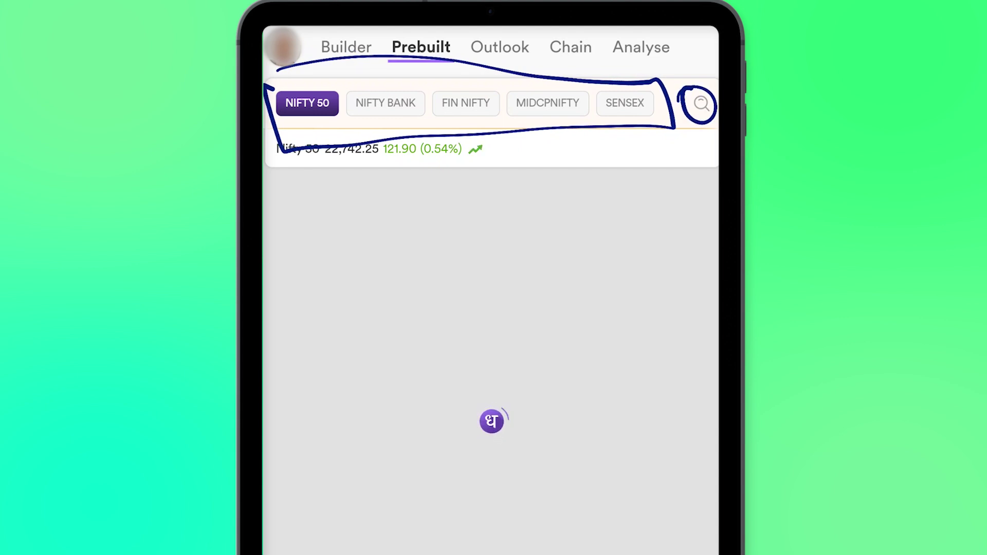
pyautogui.press('Escape')
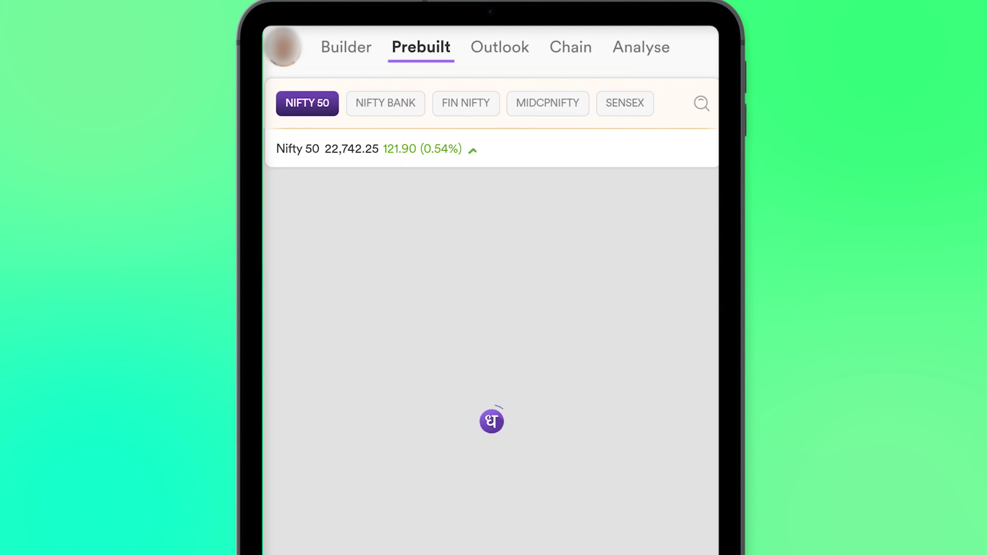
# Step: Browse the loaded list: Bull Call Spread, Bull Put Spread, Bear Put Spread and more
pyautogui.moveTo(524, 262); pyautogui.dragTo(551, 285)
pyautogui.moveTo(544, 247)
pyautogui.mouseDown()
pyautogui.moveTo(574, 277)
pyautogui.moveTo(609, 248)
pyautogui.mouseUp()
pyautogui.moveTo(620, 205)
pyautogui.mouseDown()
pyautogui.moveTo(499, 330)
pyautogui.moveTo(617, 207)
pyautogui.mouseUp()
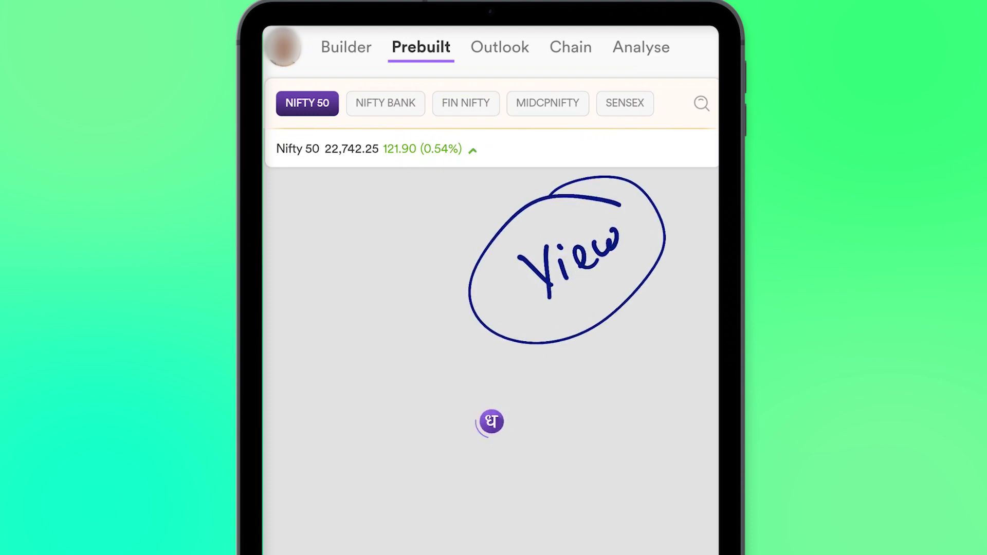
pyautogui.moveTo(601, 324)
pyautogui.mouseDown()
pyautogui.moveTo(624, 355)
pyautogui.moveTo(669, 292)
pyautogui.mouseUp()
pyautogui.moveTo(633, 386)
pyautogui.mouseDown()
pyautogui.moveTo(691, 333)
pyautogui.moveTo(655, 413)
pyautogui.moveTo(708, 359)
pyautogui.moveTo(659, 440)
pyautogui.mouseUp()
pyautogui.moveTo(703, 415); pyautogui.dragTo(662, 461)
pyautogui.moveTo(582, 347); pyautogui.dragTo(595, 416)
pyautogui.moveTo(556, 378); pyautogui.dragTo(578, 444)
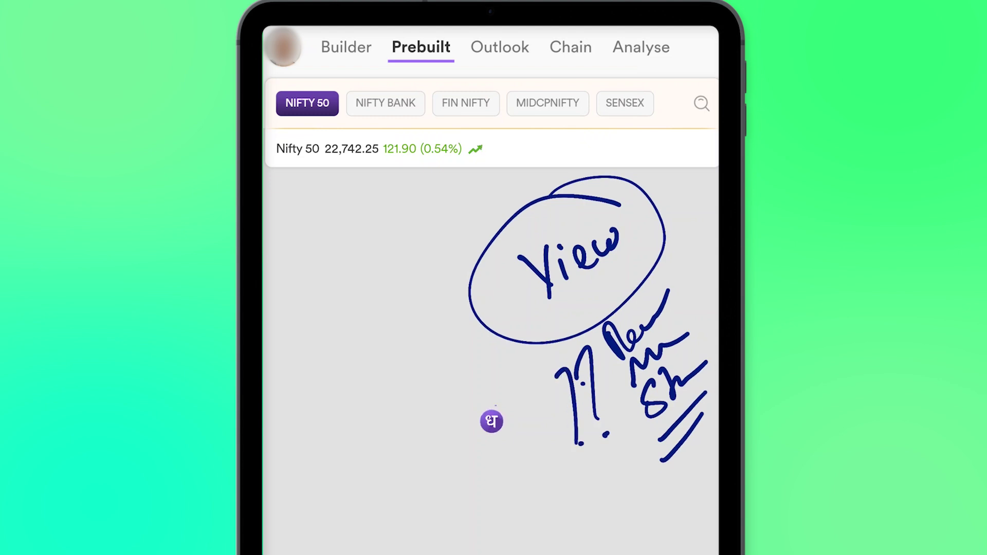
pyautogui.click(605, 434)
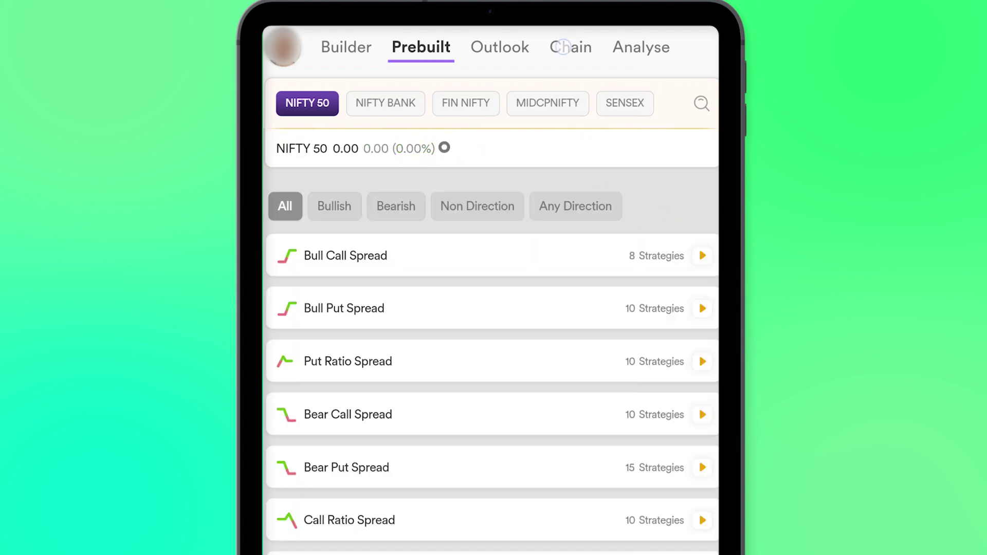
# Step: Filter the Nifty 50 prebuilt strategy list to Bullish
pyautogui.moveTo(306, 179)
pyautogui.mouseDown()
pyautogui.moveTo(303, 227)
pyautogui.moveTo(368, 229)
pyautogui.mouseUp()
pyautogui.moveTo(289, 185); pyautogui.dragTo(300, 216)
pyautogui.moveTo(351, 188); pyautogui.dragTo(359, 232)
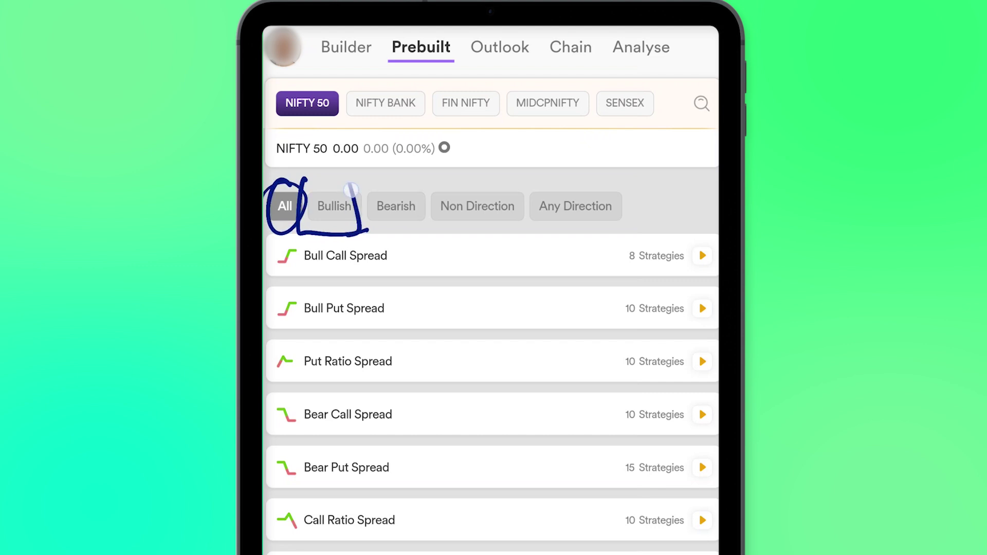
pyautogui.moveTo(351, 181); pyautogui.dragTo(417, 235)
pyautogui.moveTo(421, 174)
pyautogui.mouseDown()
pyautogui.moveTo(430, 238)
pyautogui.moveTo(524, 178)
pyautogui.moveTo(631, 212)
pyautogui.moveTo(522, 166)
pyautogui.mouseUp()
pyautogui.press('Escape')
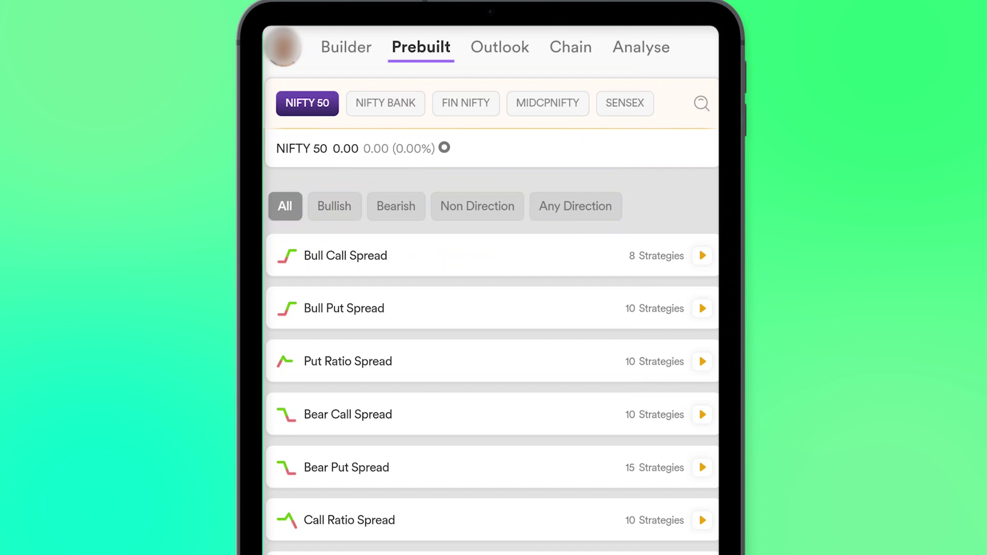
pyautogui.moveTo(324, 186); pyautogui.dragTo(318, 192)
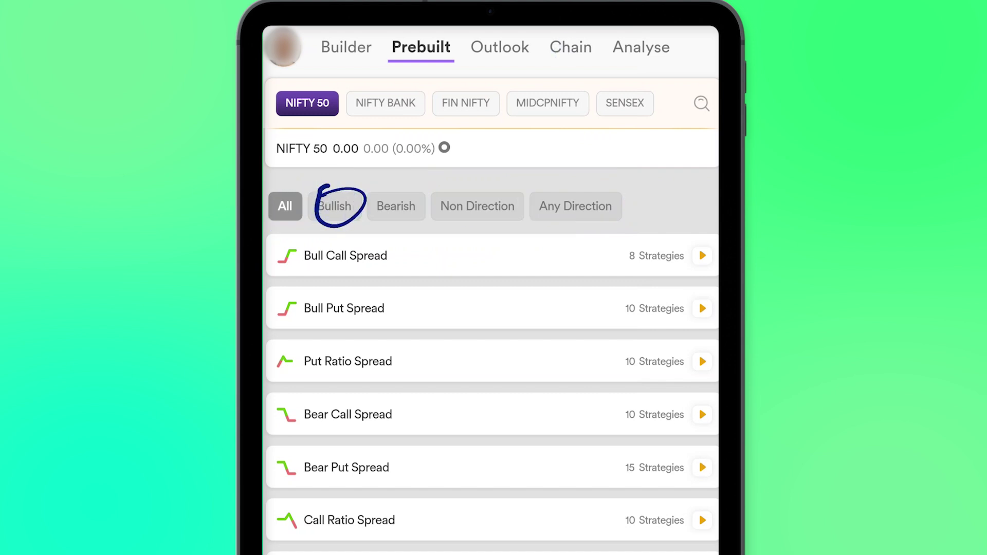
pyautogui.click(335, 208)
# Step: Review the three bullish types: Bull Call Spread, Bull Put Spread, Call Ratio Spread
pyautogui.moveTo(472, 242); pyautogui.dragTo(548, 218)
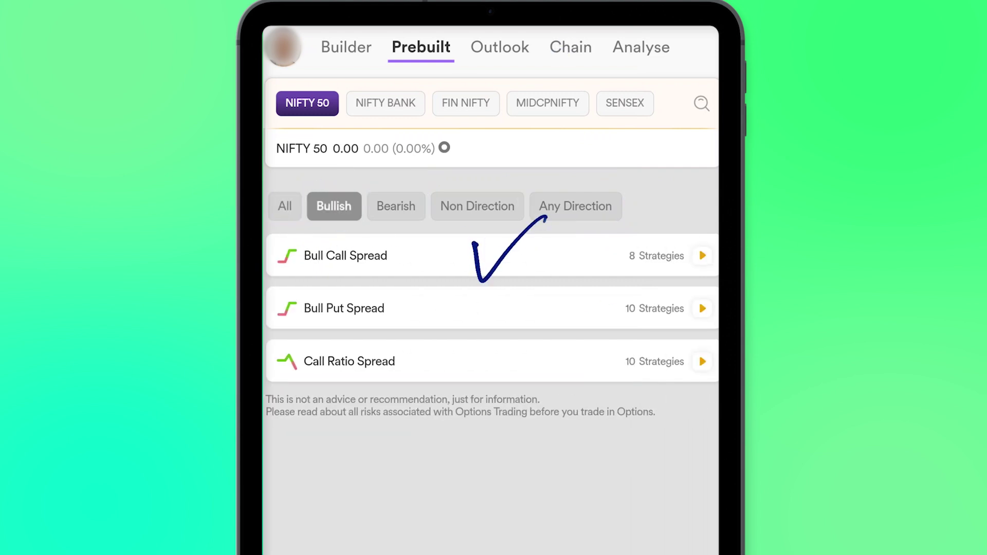
pyautogui.moveTo(508, 287); pyautogui.dragTo(574, 260)
pyautogui.moveTo(521, 372); pyautogui.dragTo(619, 289)
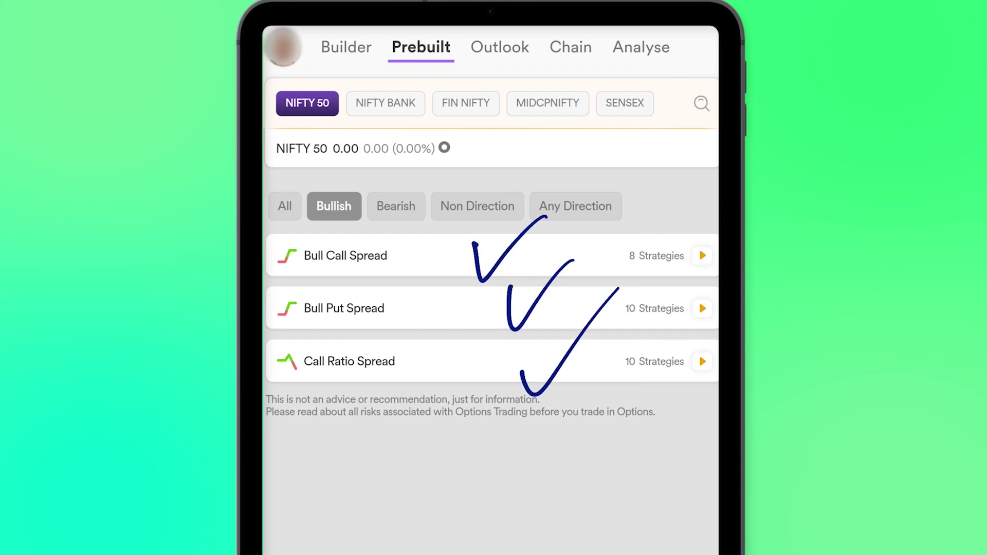
pyautogui.moveTo(691, 230); pyautogui.dragTo(648, 226)
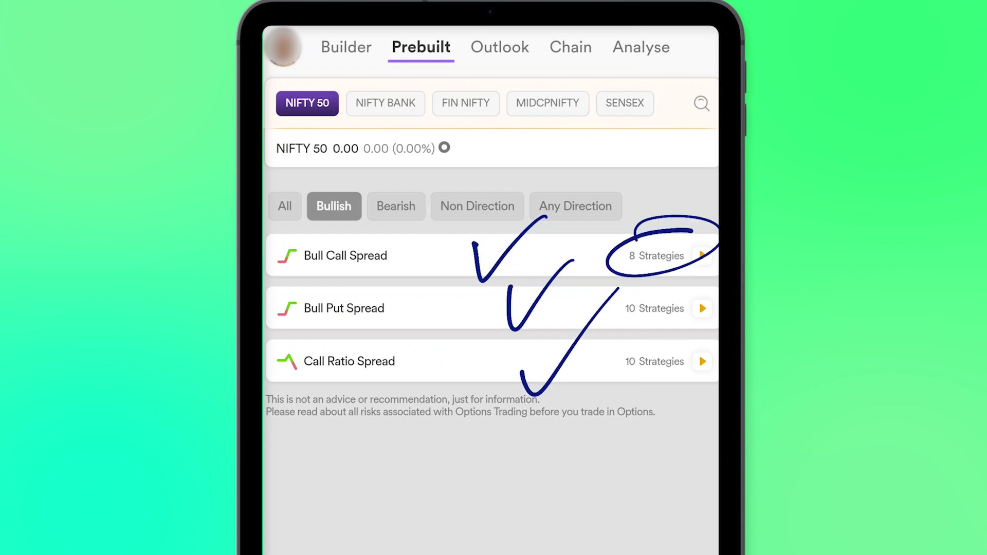
pyautogui.moveTo(678, 281); pyautogui.dragTo(632, 286)
pyautogui.moveTo(668, 341)
pyautogui.mouseDown()
pyautogui.moveTo(684, 379)
pyautogui.moveTo(639, 340)
pyautogui.mouseUp()
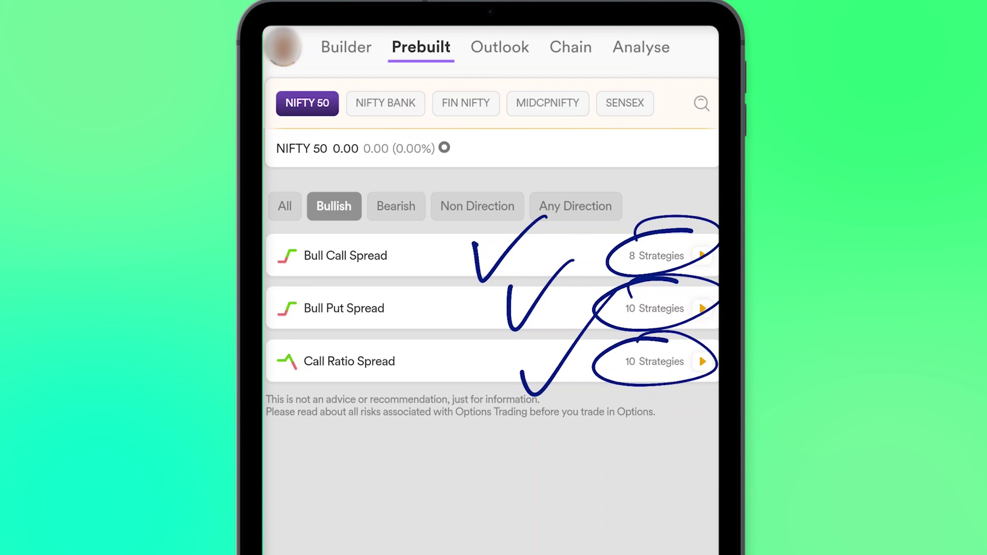
pyautogui.press('Escape')
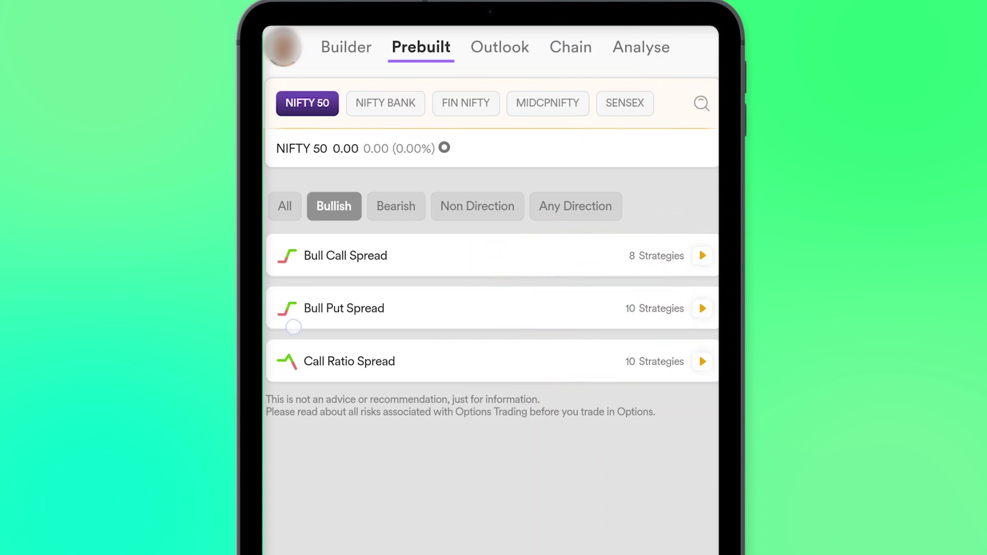
pyautogui.moveTo(332, 284)
pyautogui.mouseDown()
pyautogui.moveTo(340, 331)
pyautogui.moveTo(324, 287)
pyautogui.mouseUp()
pyautogui.moveTo(689, 308); pyautogui.dragTo(698, 297)
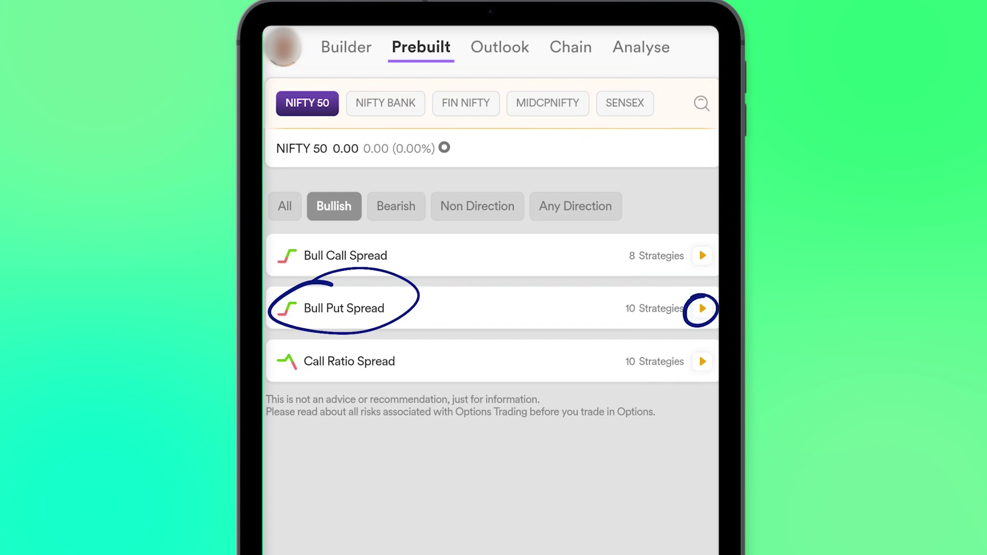
pyautogui.press('Escape')
# Step: Show the Bull Put Spread variants and expand the second strategy's details
pyautogui.click(702, 309)
pyautogui.scroll(-5, 494, 347)
pyautogui.scroll(5, 494, 347)
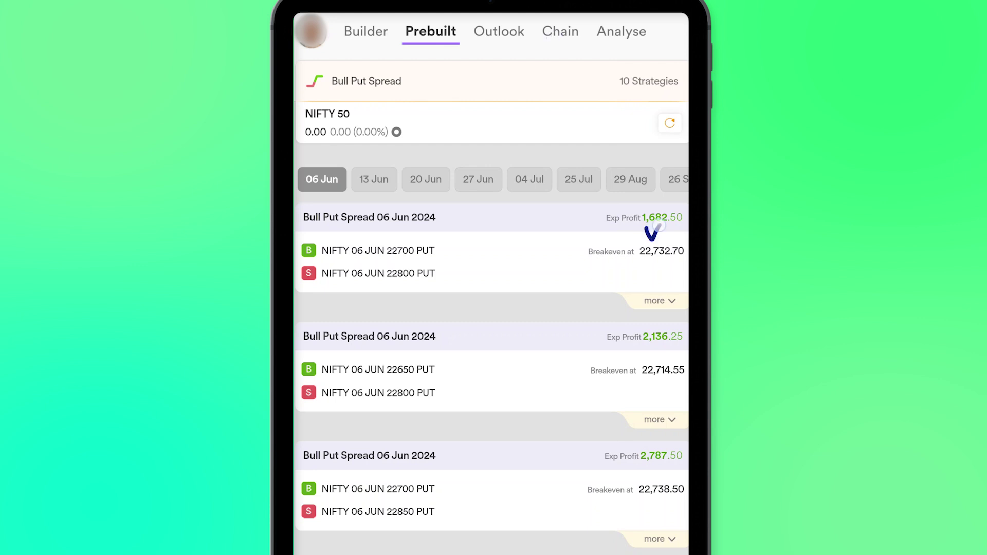
pyautogui.press('Escape')
pyautogui.click(660, 419)
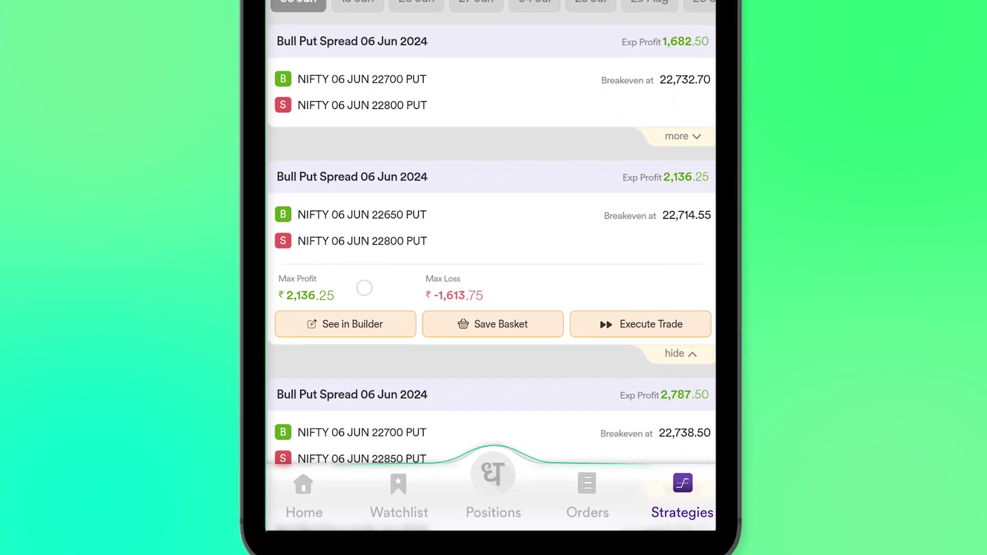
# Step: Review the second strategy's max profit 2,136.25 and max loss -1,613.75
pyautogui.moveTo(332, 277); pyautogui.dragTo(363, 270)
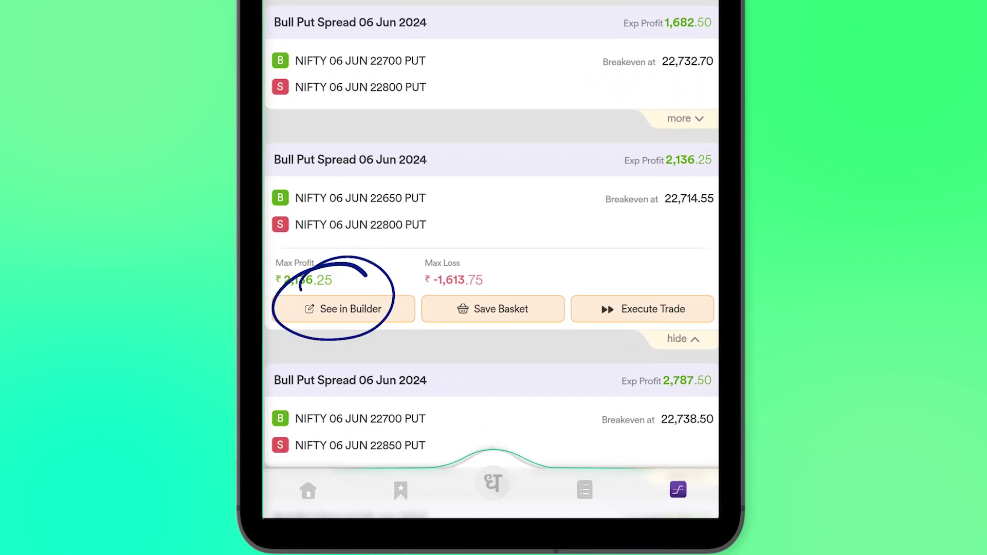
pyautogui.moveTo(660, 281); pyautogui.dragTo(663, 279)
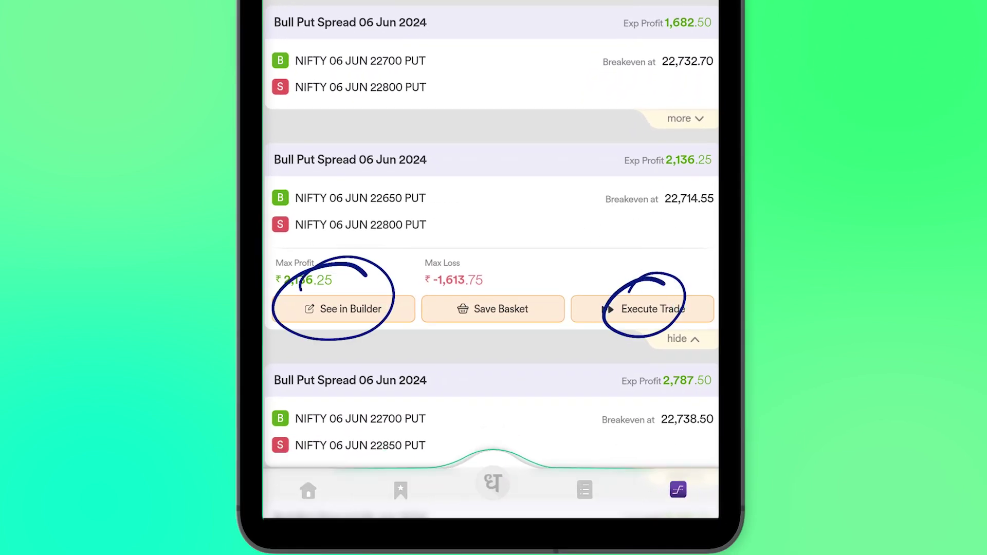
pyautogui.moveTo(509, 266); pyautogui.dragTo(462, 262)
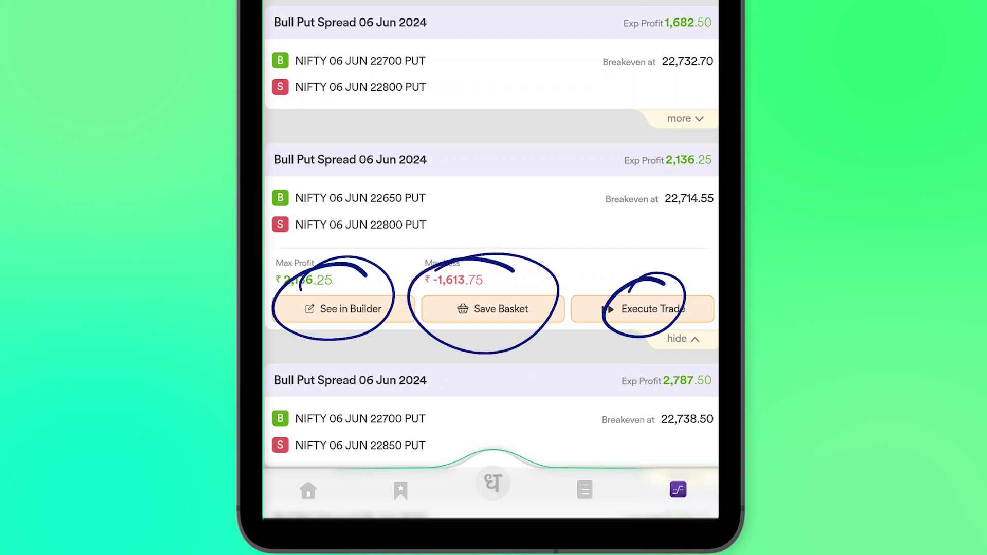
pyautogui.press('Escape')
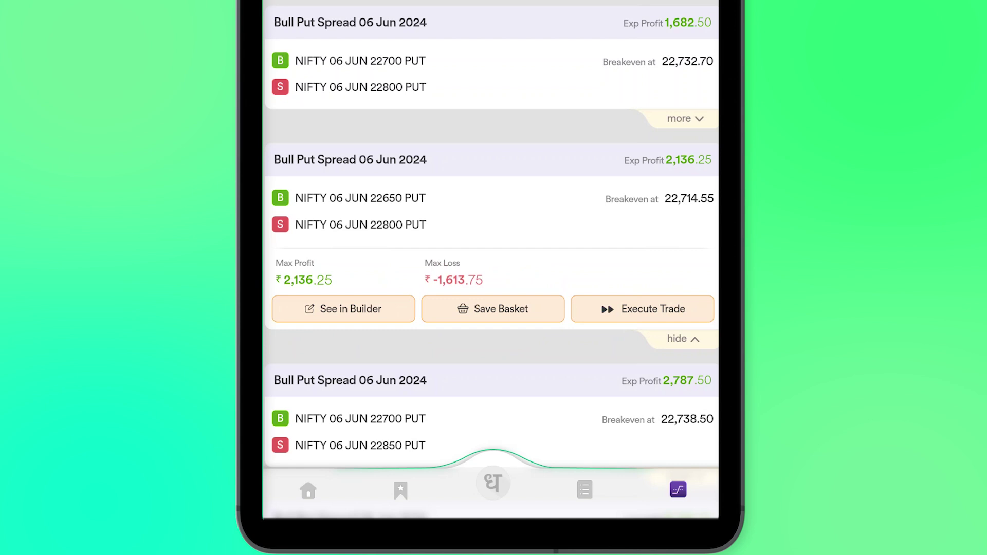
pyautogui.moveTo(594, 353); pyautogui.dragTo(660, 472)
# Step: Switch the Scalper chart from the NIFTY index to the CALL option
pyautogui.press('Escape')
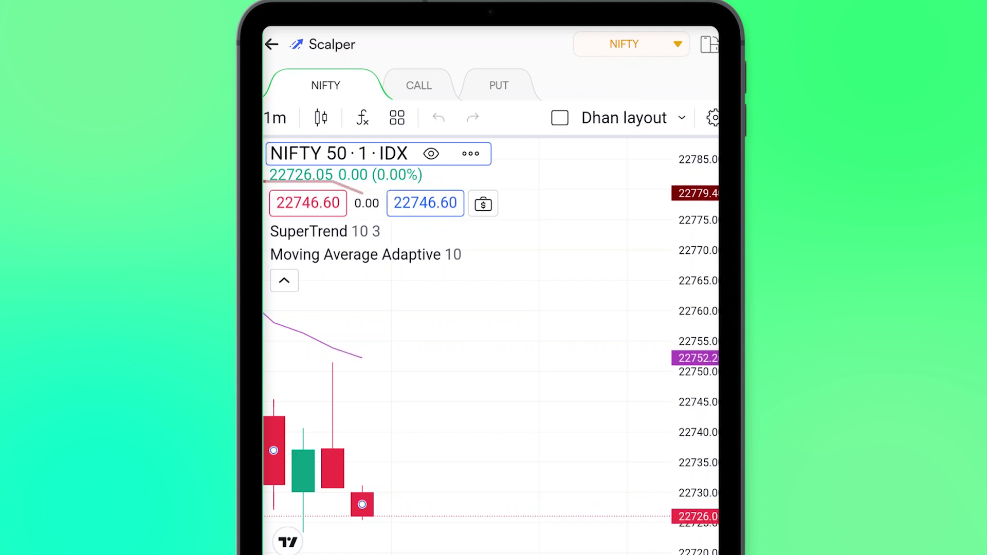
pyautogui.click(419, 85)
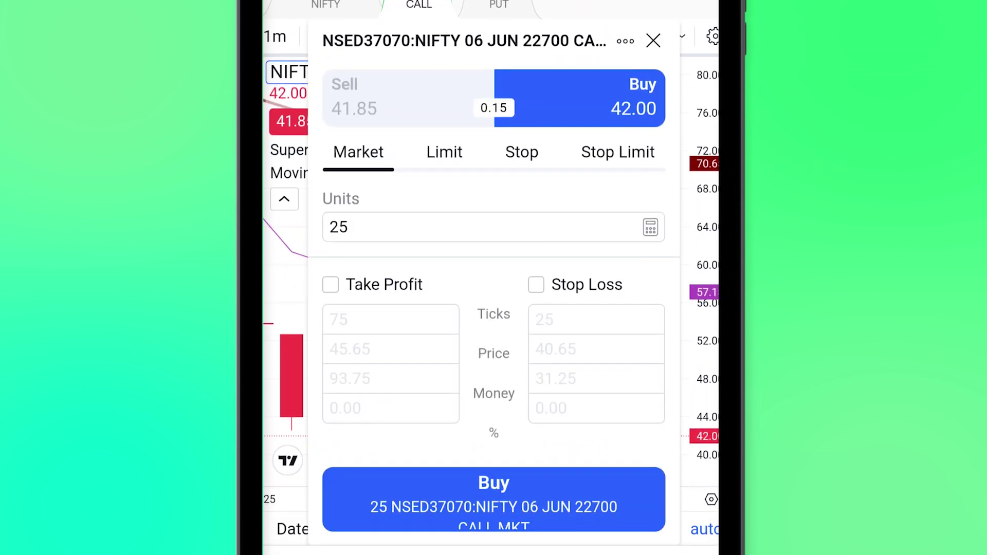
# Step: Toggle the 25-unit 22700 call order to Sell, then back to Buy
pyautogui.click(408, 99)
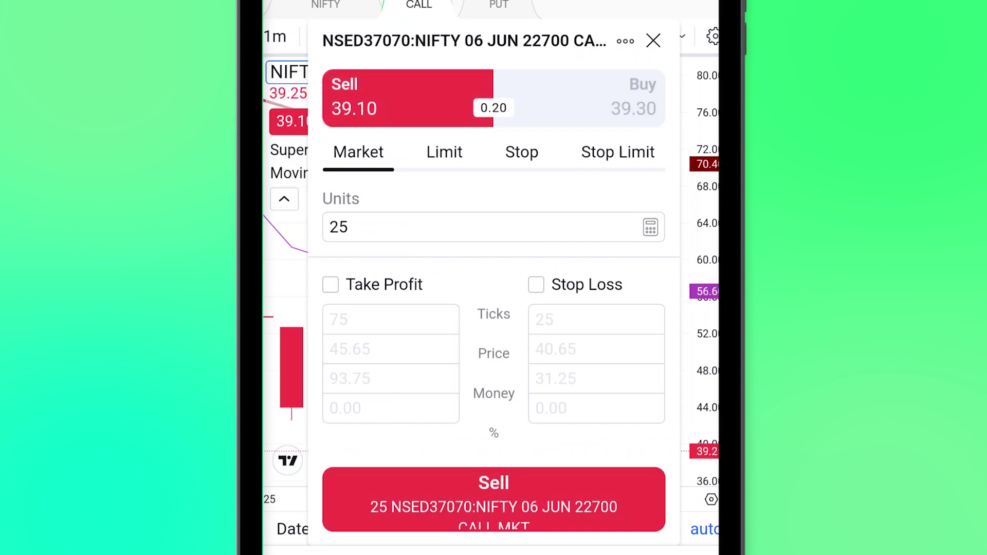
pyautogui.click(586, 96)
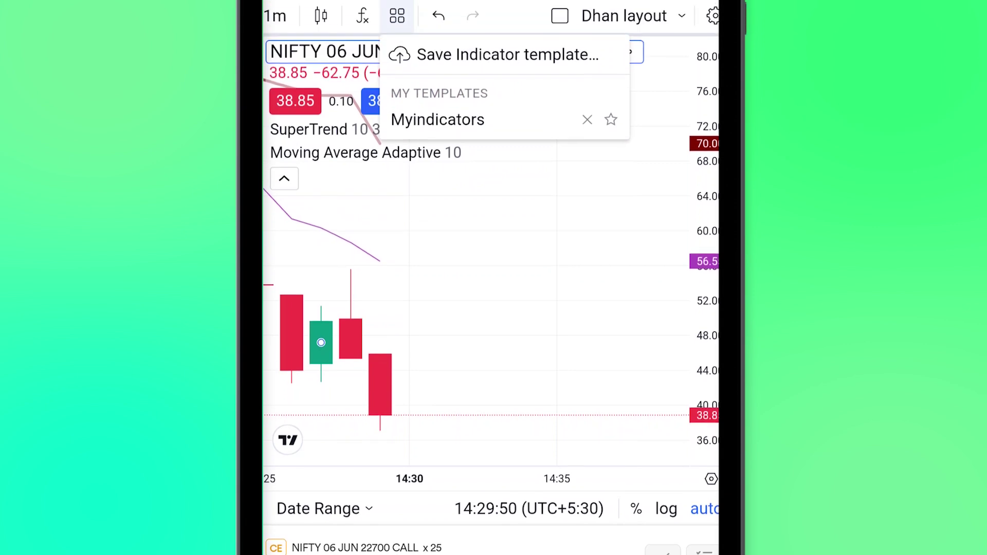
# Step: Leave the Nifty 22700 call chart in Scalper and return to the Home dashboard
pyautogui.moveTo(451, 405)
pyautogui.mouseDown()
pyautogui.moveTo(516, 341)
pyautogui.moveTo(533, 409)
pyautogui.moveTo(563, 362)
pyautogui.moveTo(574, 286)
pyautogui.moveTo(513, 264)
pyautogui.mouseUp()
pyautogui.click(272, 38)
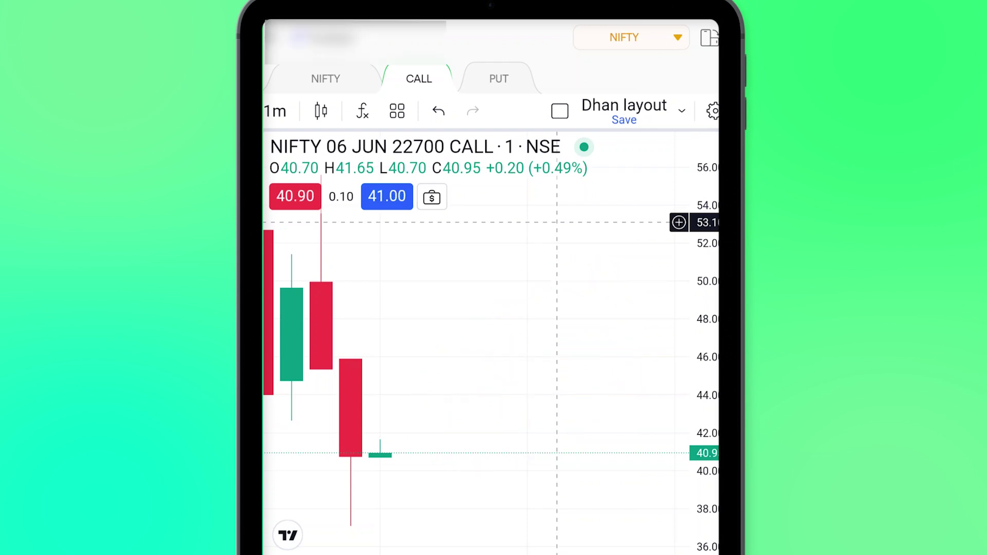